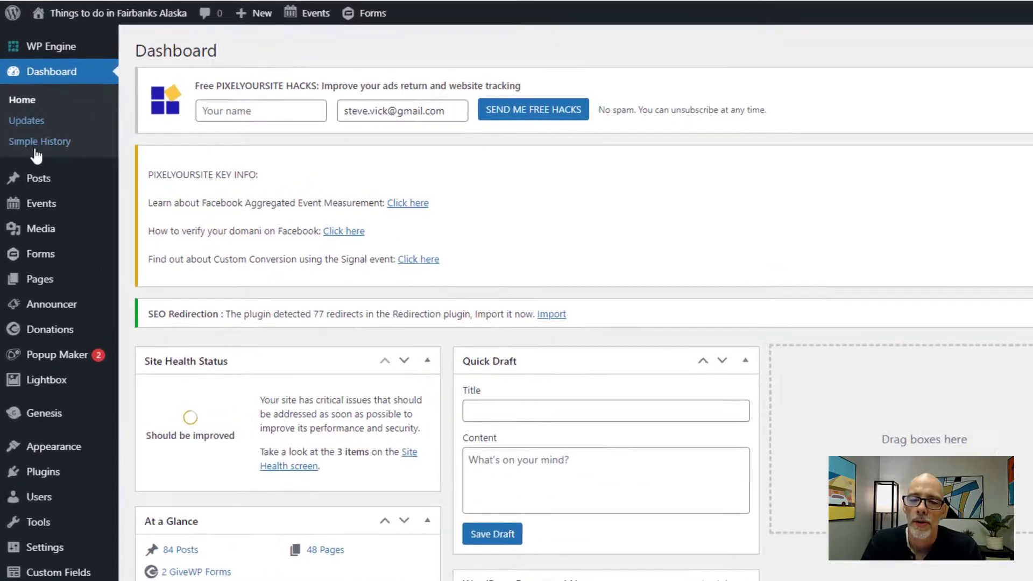
Step: Open the Donation Receipt donor email for editing from the email settings of the Donations plugin
mouse_move(13, 336)
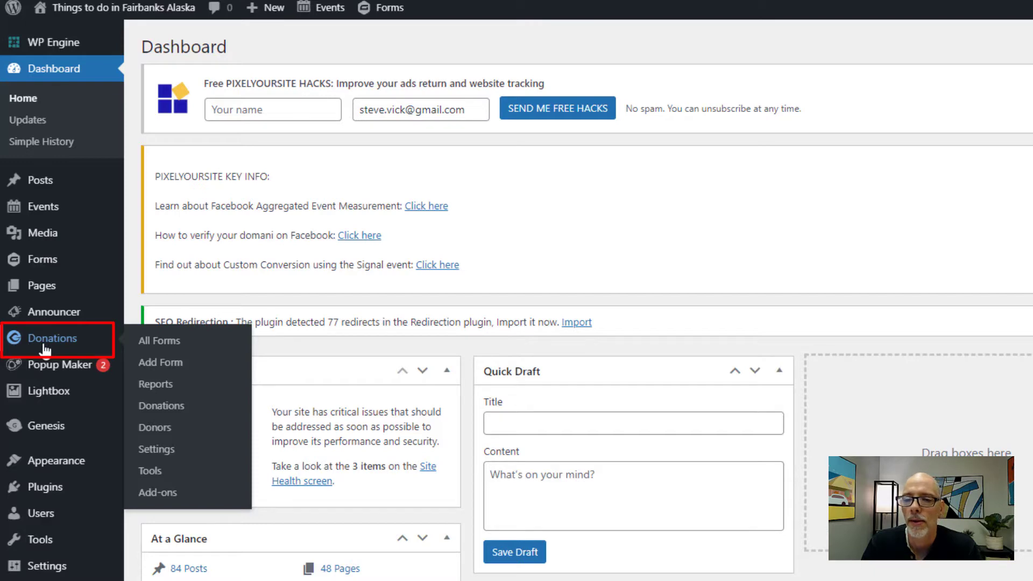
click(156, 452)
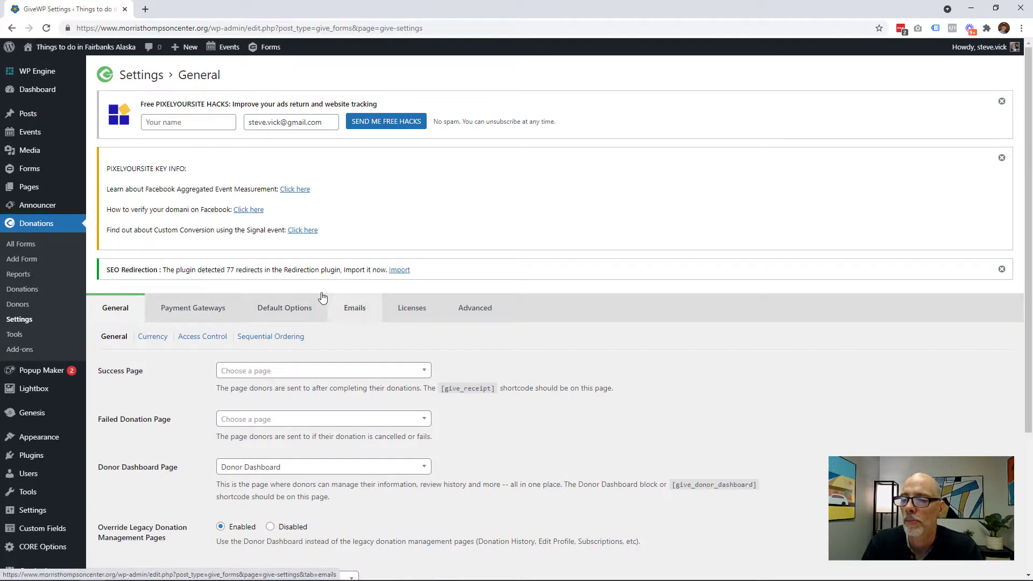
click(352, 315)
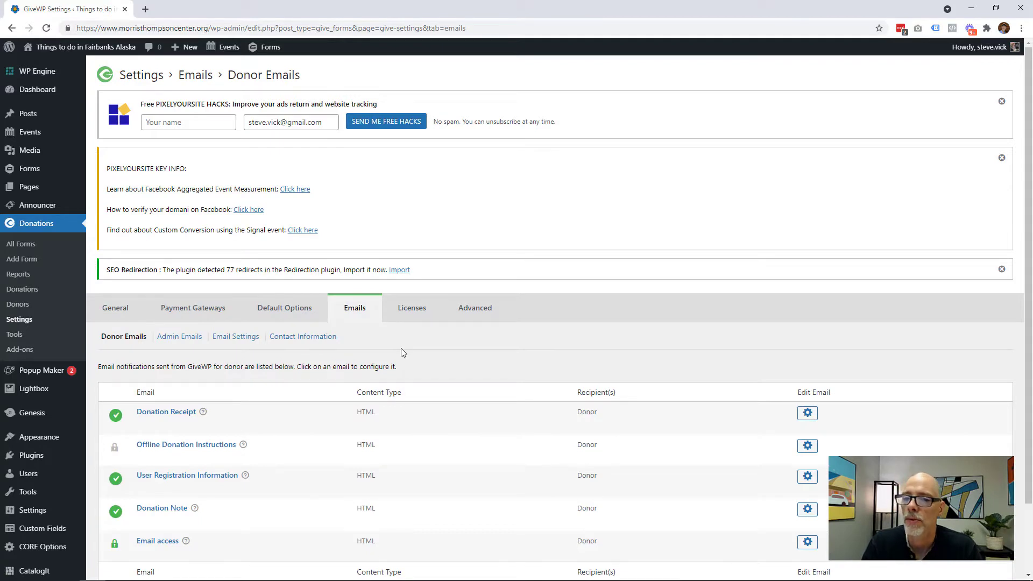
scroll(401, 349, down, 2)
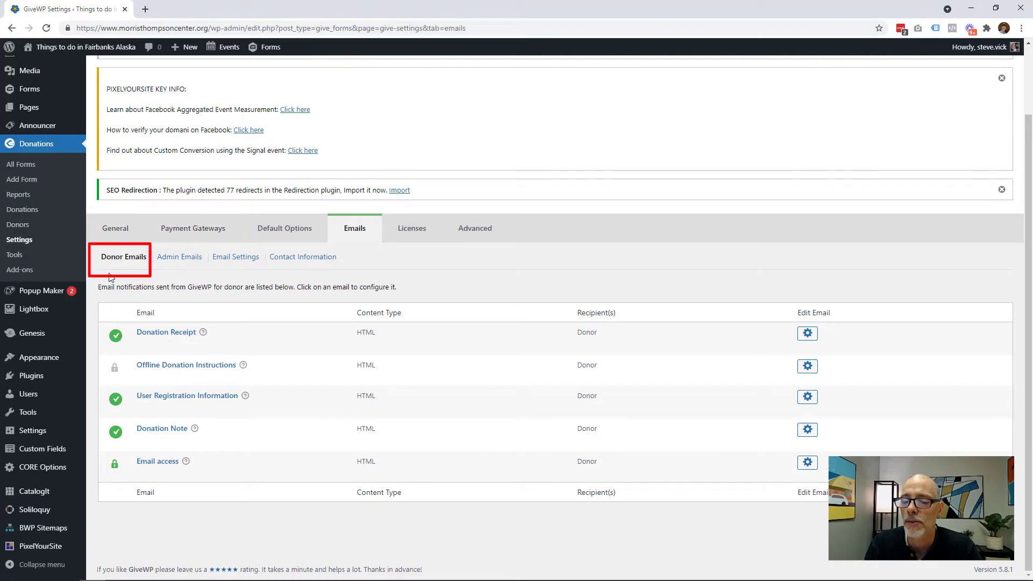
mouse_move(160, 341)
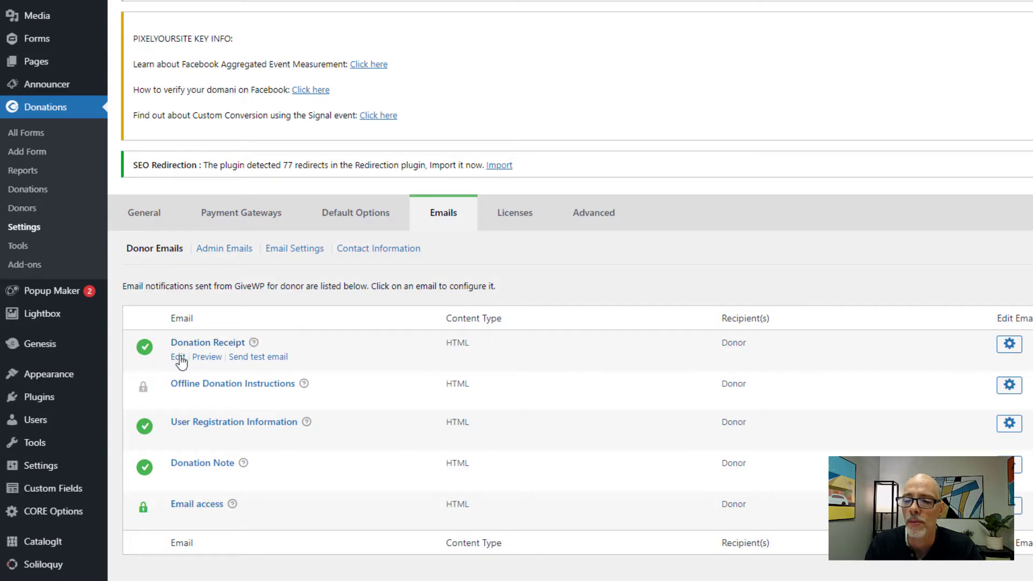
click(180, 357)
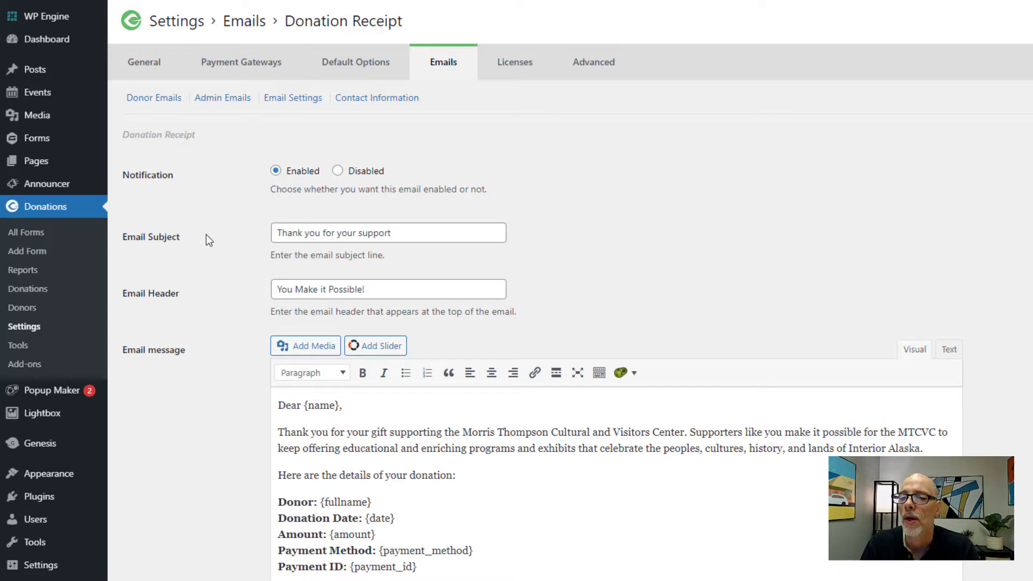
Step: Examine the donation receipt's email subject, email header and the template tags used in its message, such as {name} and {date}
drag(414, 233, 199, 235)
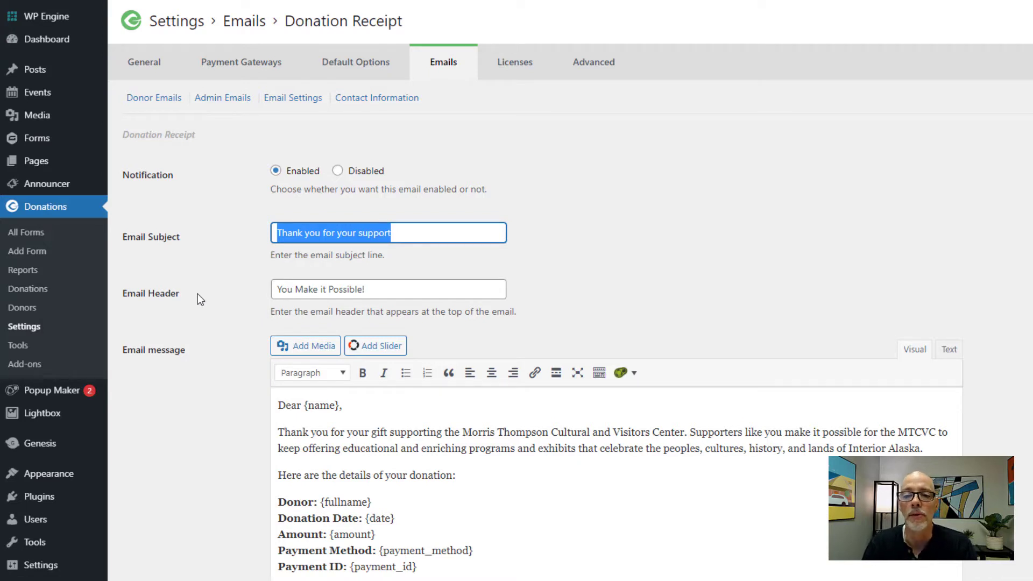
click(391, 291)
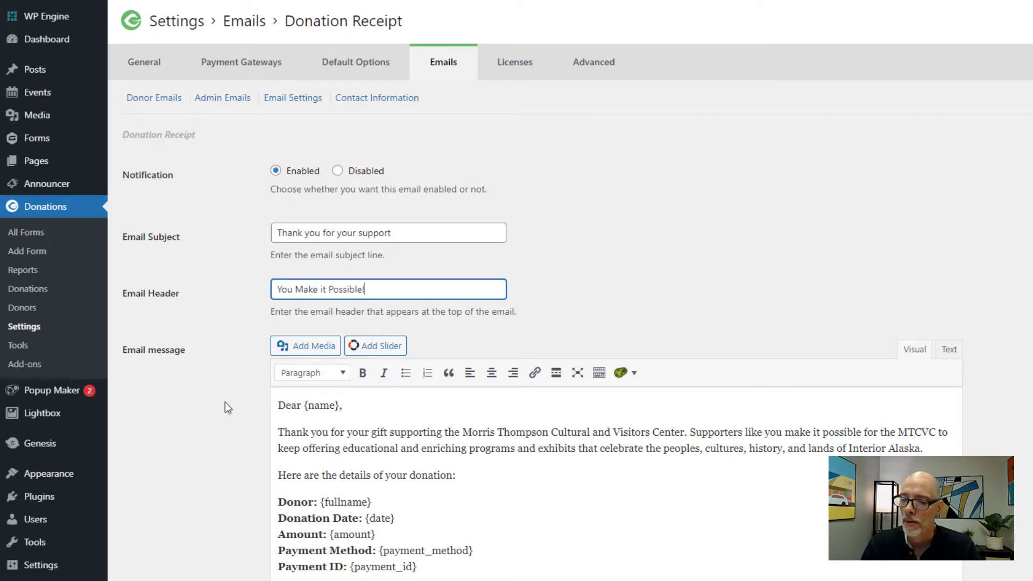
scroll(225, 402, down, 3)
scroll(225, 407, down, 1)
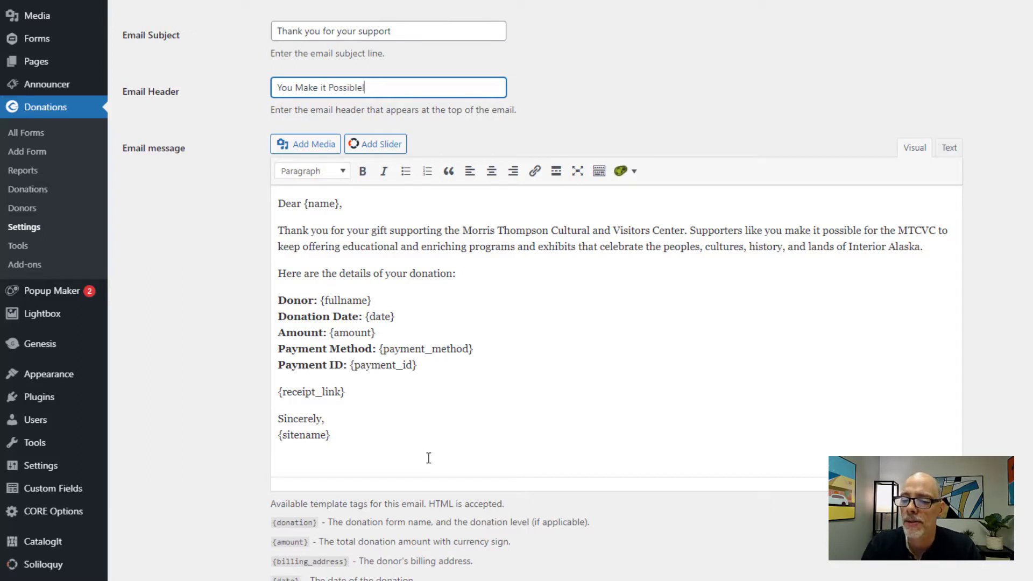
click(305, 203)
drag(305, 204, 339, 204)
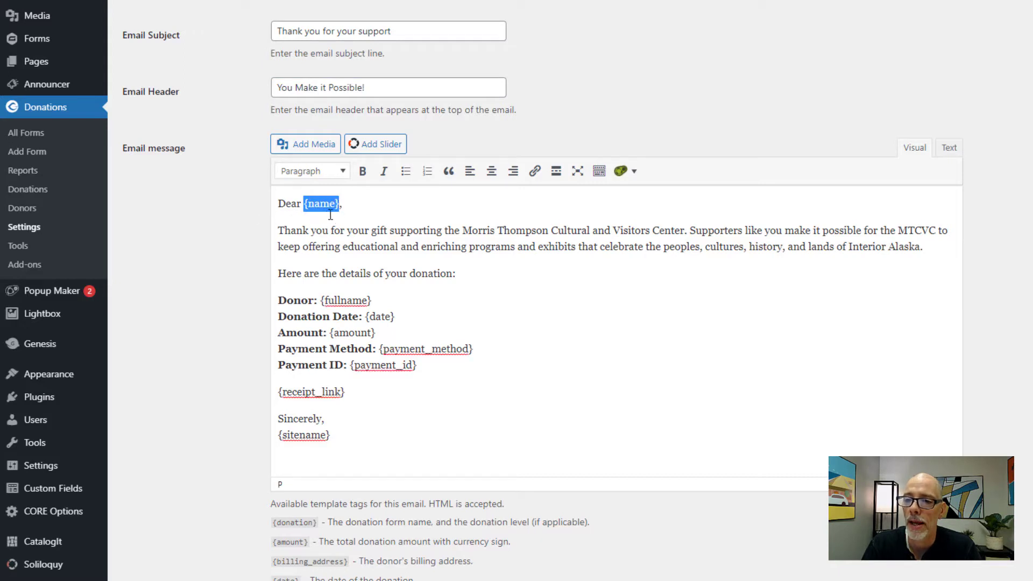
click(293, 300)
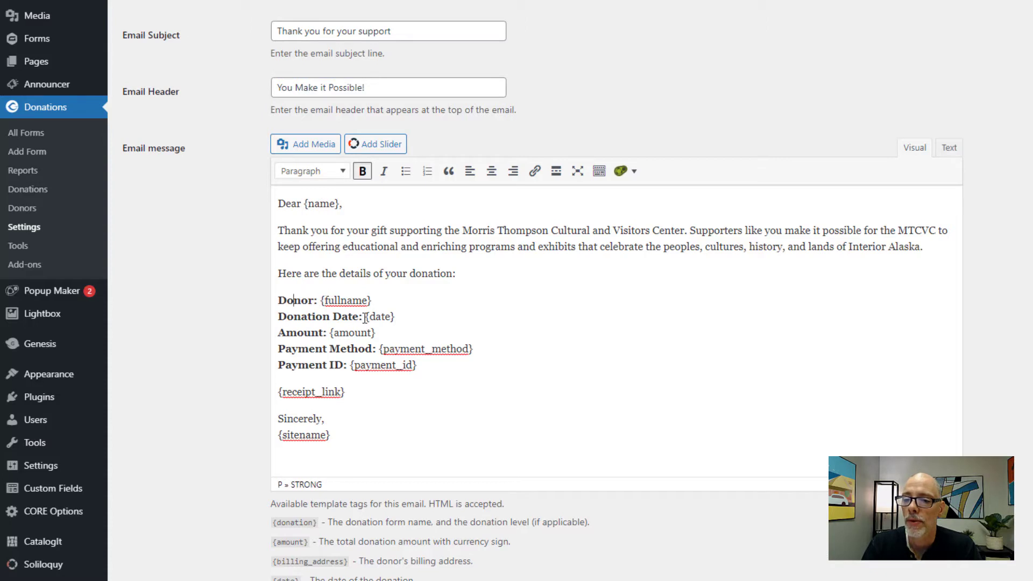
drag(365, 318, 397, 317)
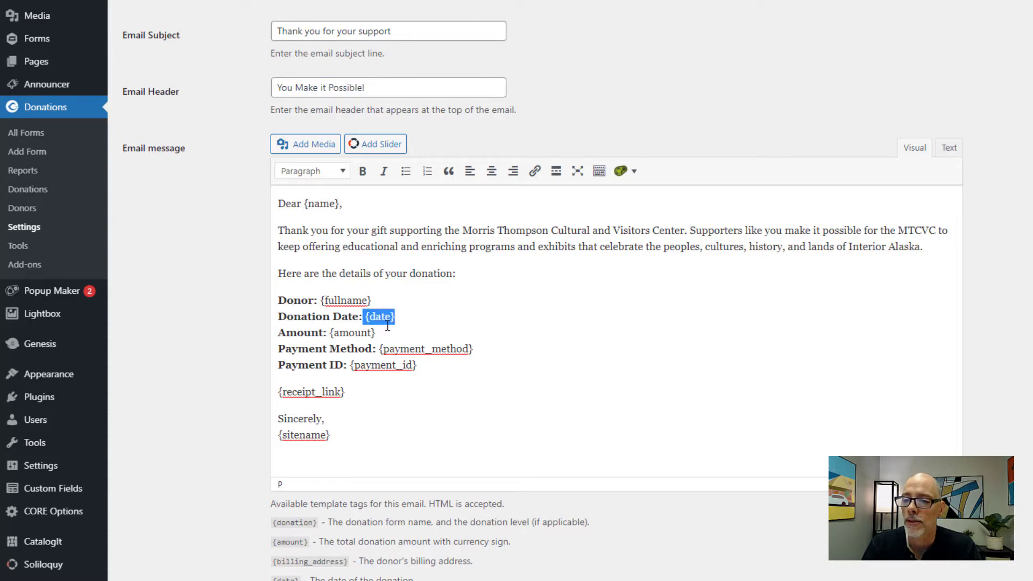
click(382, 332)
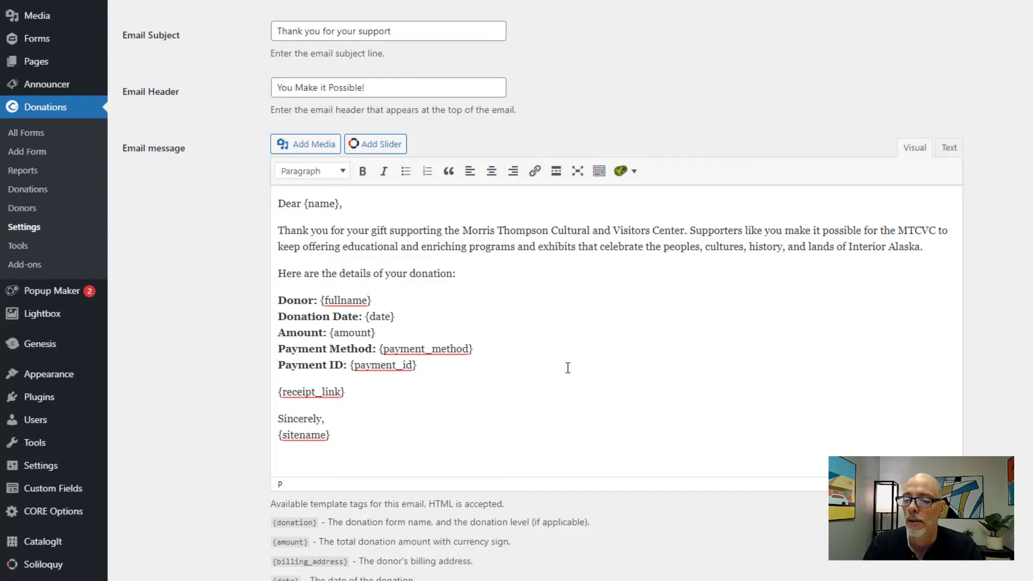
Step: Copy the {amount} template tag and insert "of {amount} and" after "Thank you for your gift" in the receipt message
scroll(568, 366, down, 9)
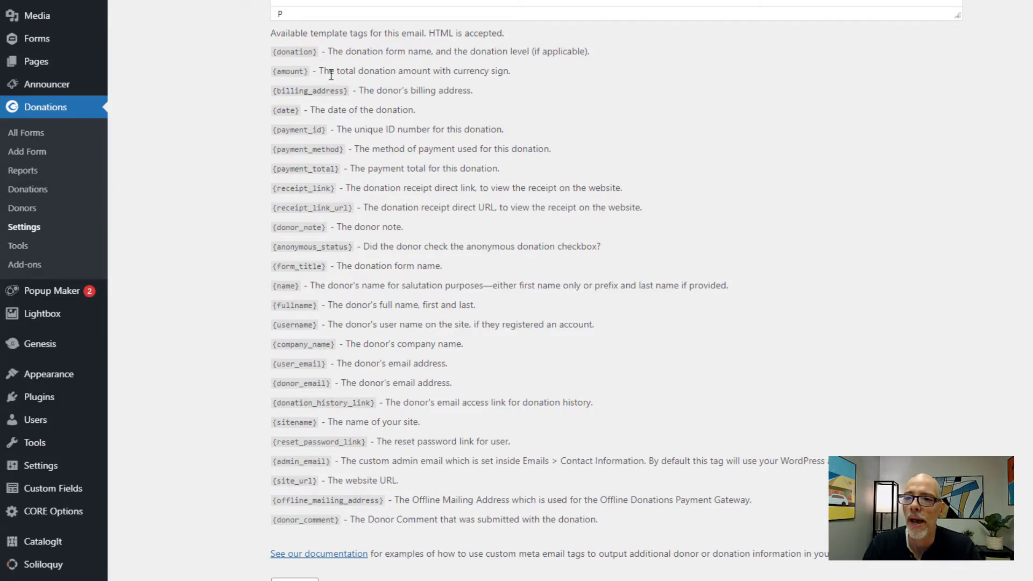
drag(271, 72, 402, 72)
click(272, 72)
drag(272, 72, 308, 73)
key(ctrl+c)
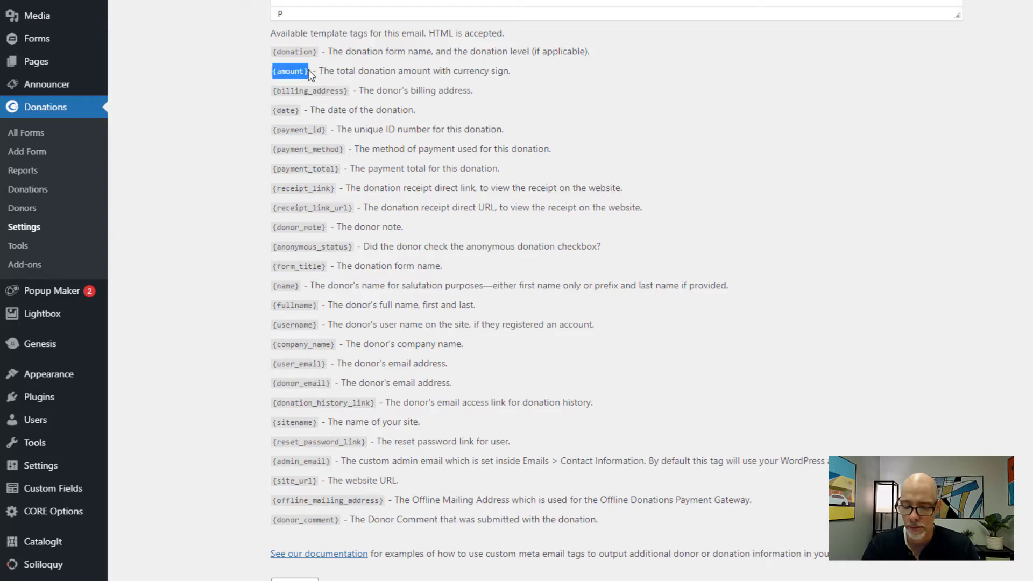
scroll(308, 70, up, 8)
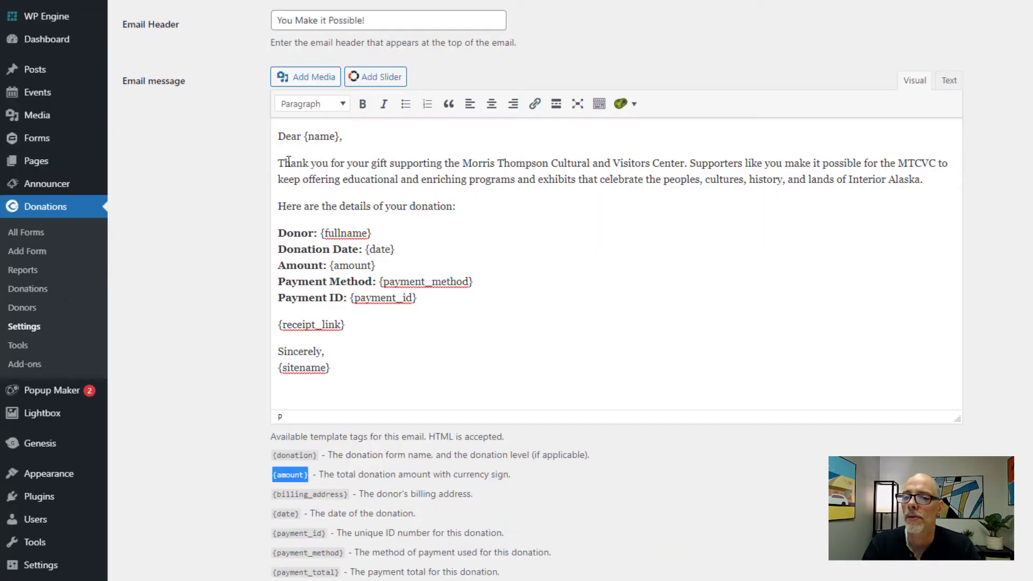
click(390, 163)
text(of)
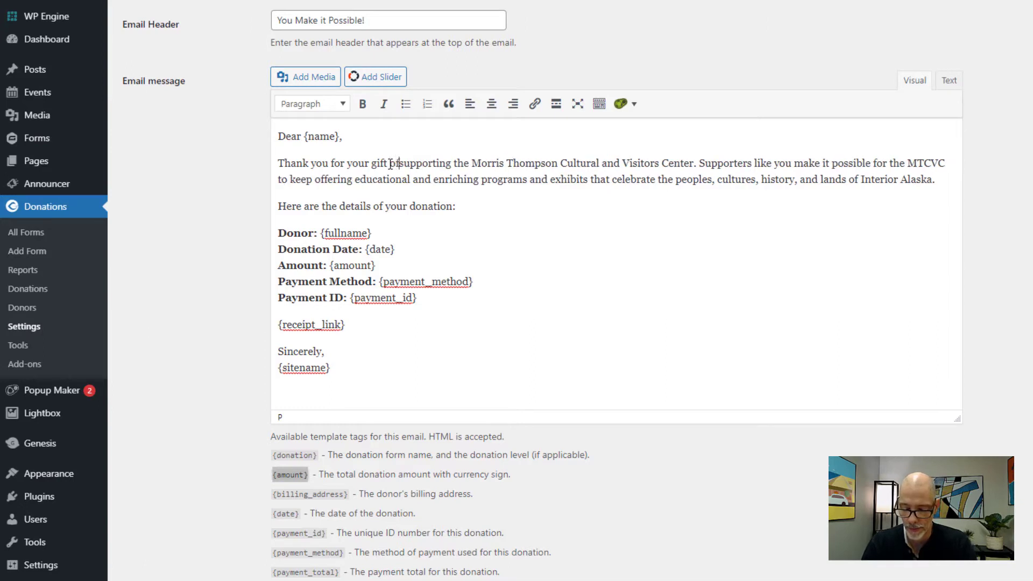
key(ctrl+v)
text(and)
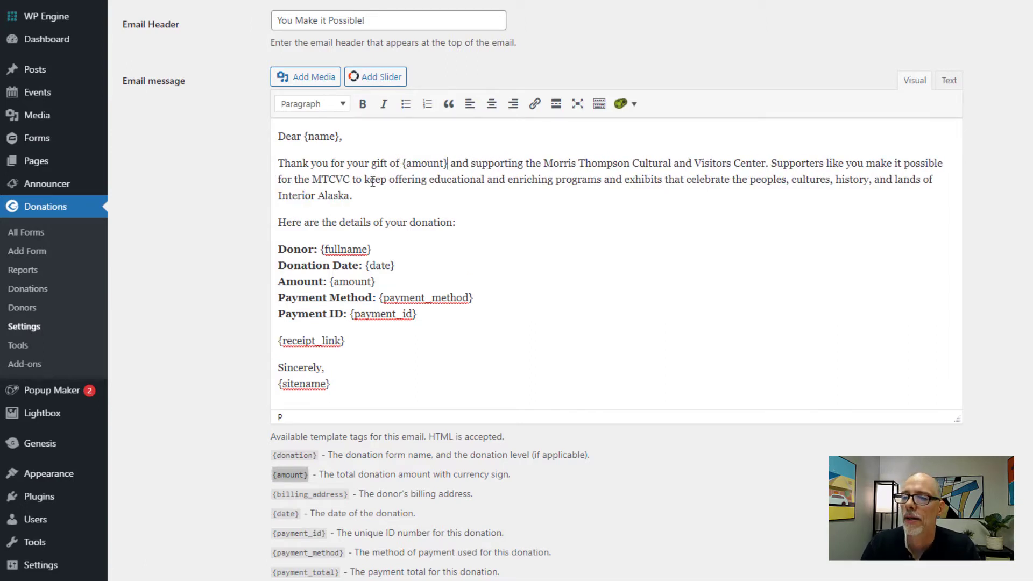
Step: Delete the {amount} tag from the opening sentence and the Payment ID line from the receipt message
key(BackSpace)
key(BackSpace)
key(BackSpace)
key(BackSpace)
key(BackSpace)
key(BackSpace)
key(BackSpace)
key(BackSpace)
key(BackSpace)
Step: Save the changes to the Donation Receipt email
scroll(377, 314, down, 1)
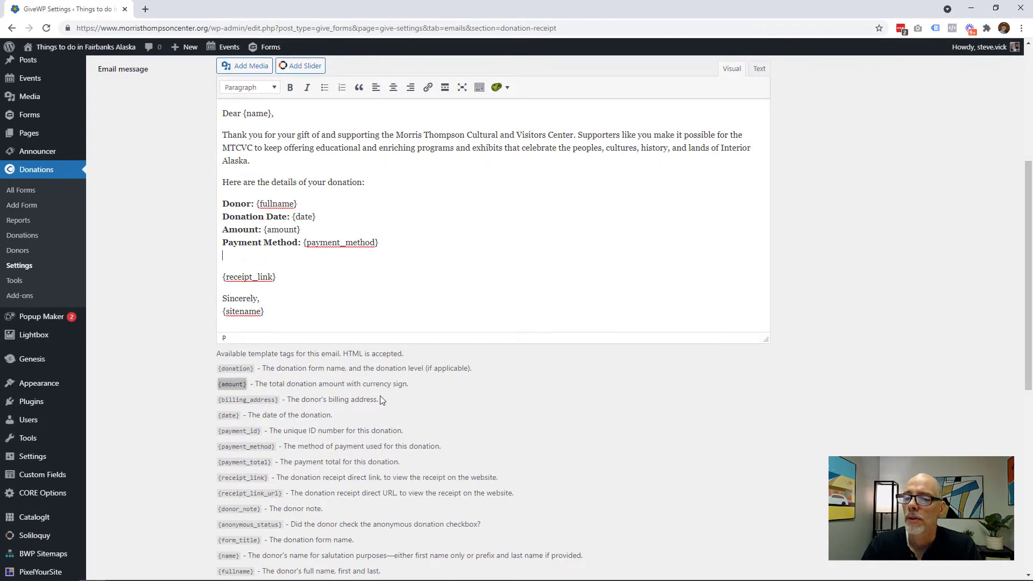
scroll(381, 400, down, 8)
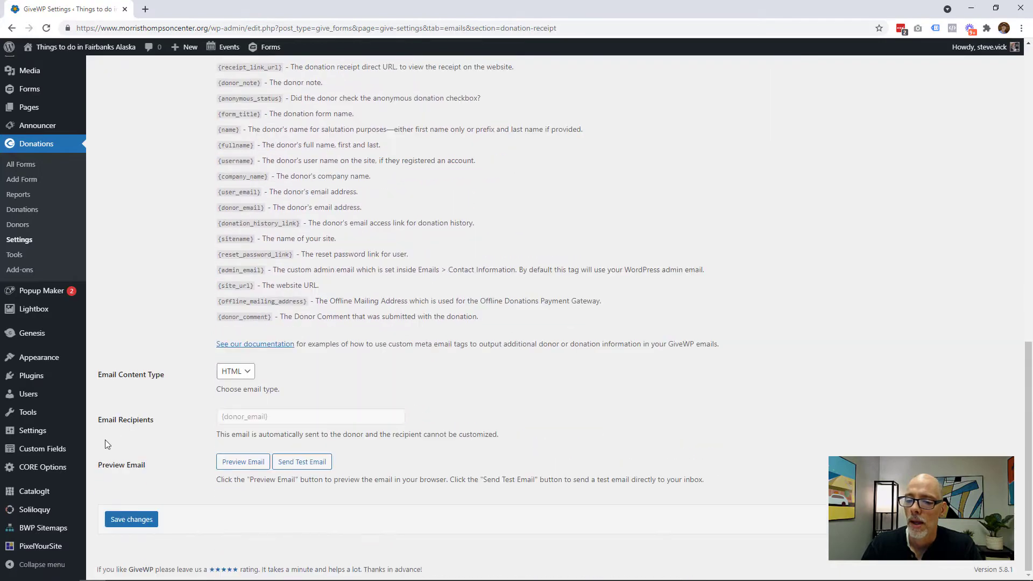
click(134, 520)
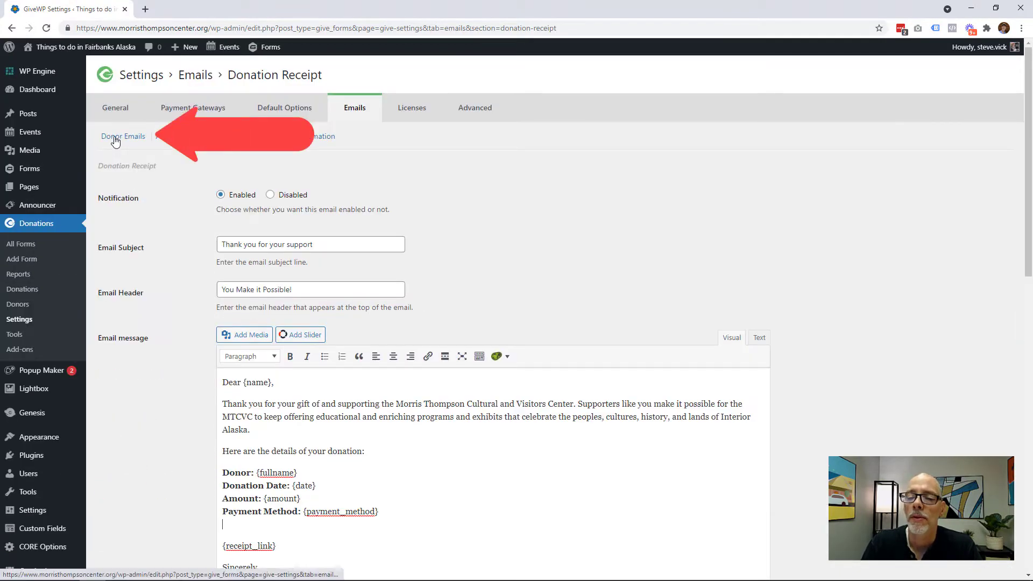
Step: Return to the donor emails list and open the New Donation email from the admin emails for editing
click(114, 141)
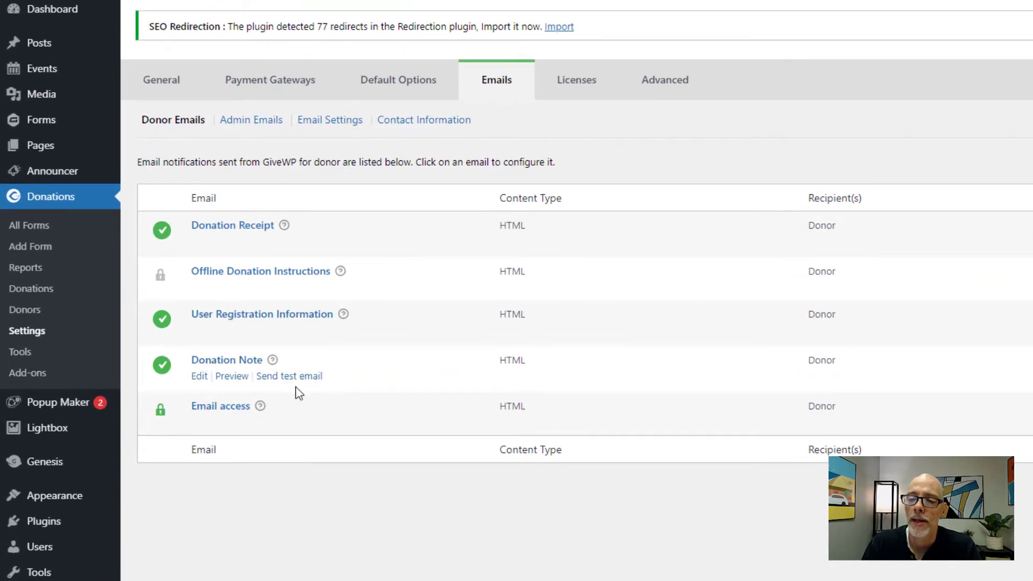
mouse_move(345, 318)
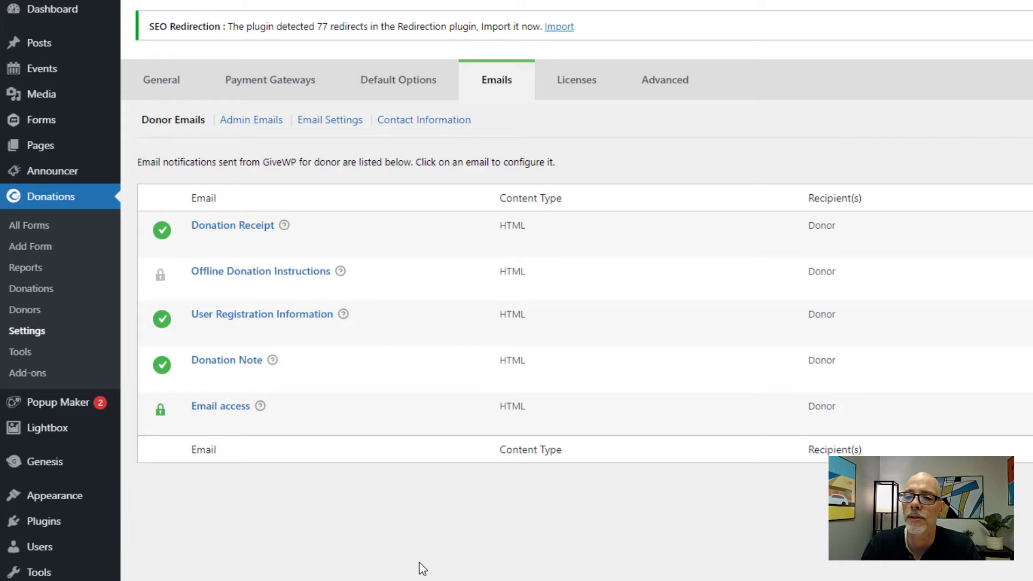
click(254, 121)
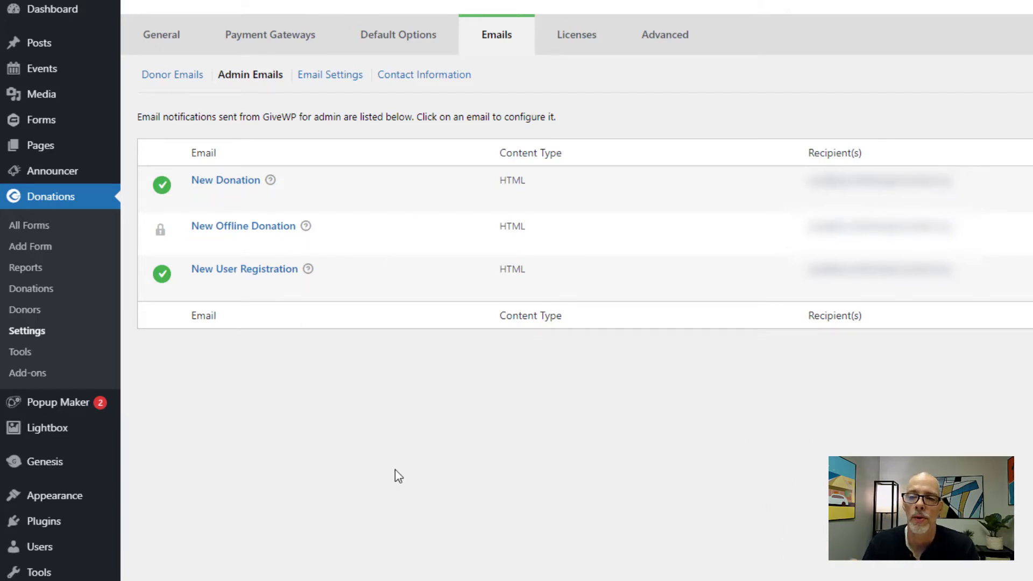
mouse_move(204, 186)
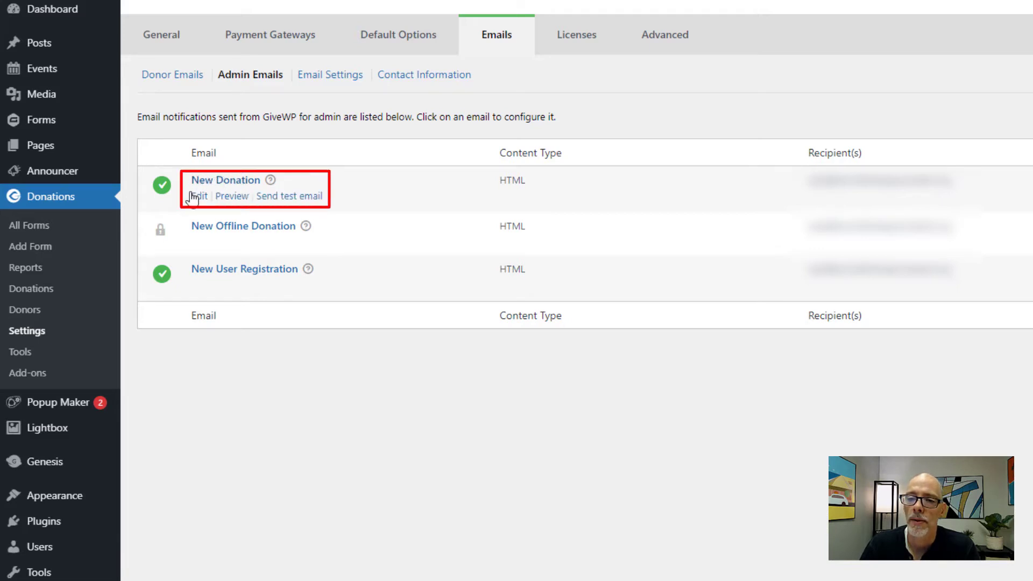
click(198, 196)
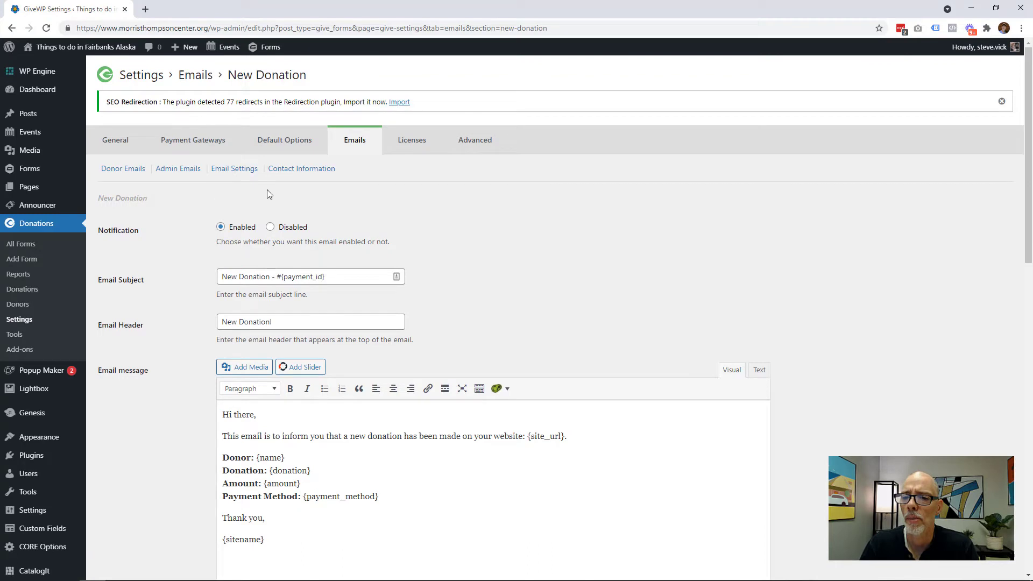
Step: Examine the New Donation email's subject, header and message along with the available template tags, such as {payment_id}
scroll(132, 238, down, 1)
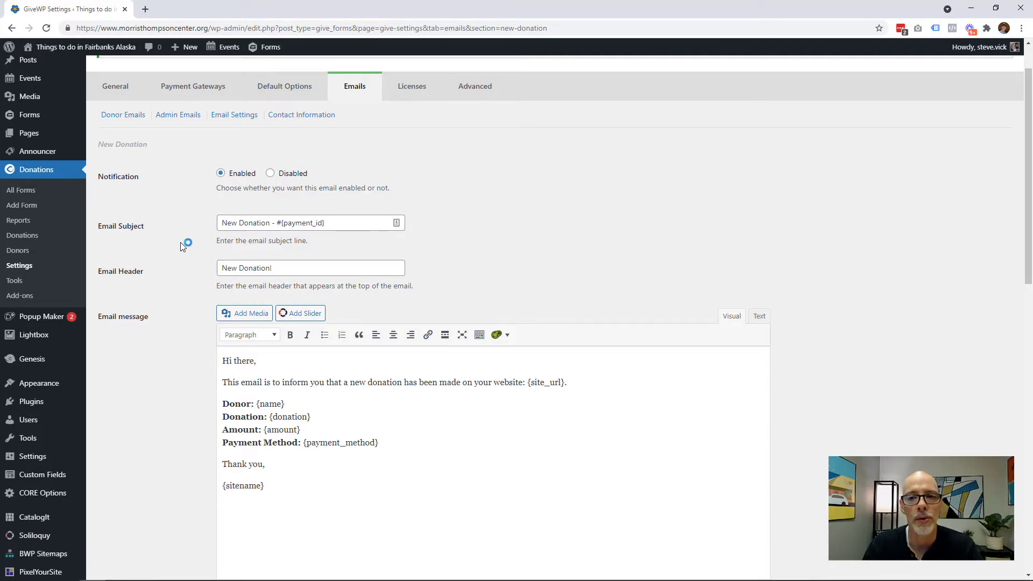
scroll(156, 350, down, 1)
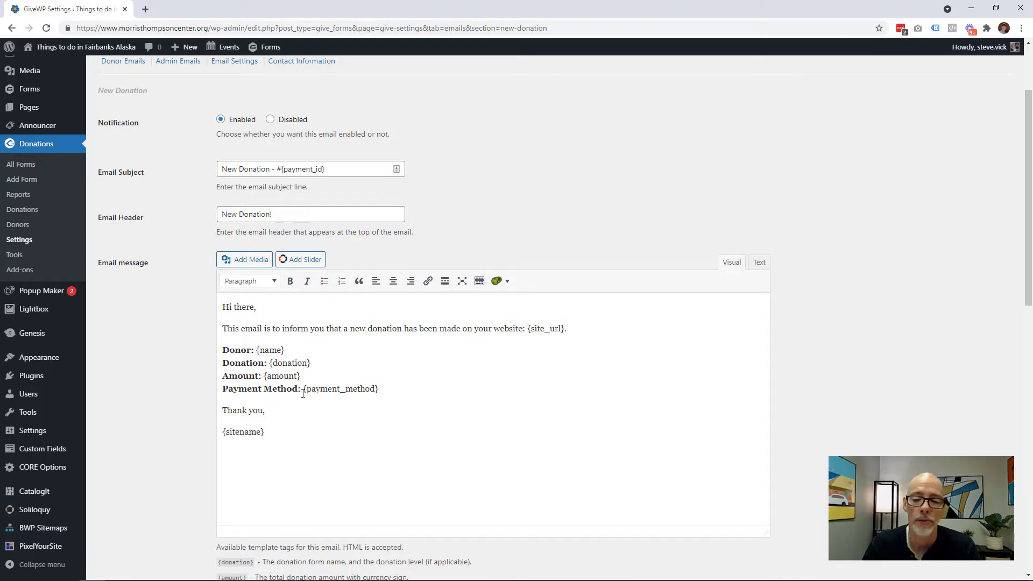
scroll(334, 354, down, 6)
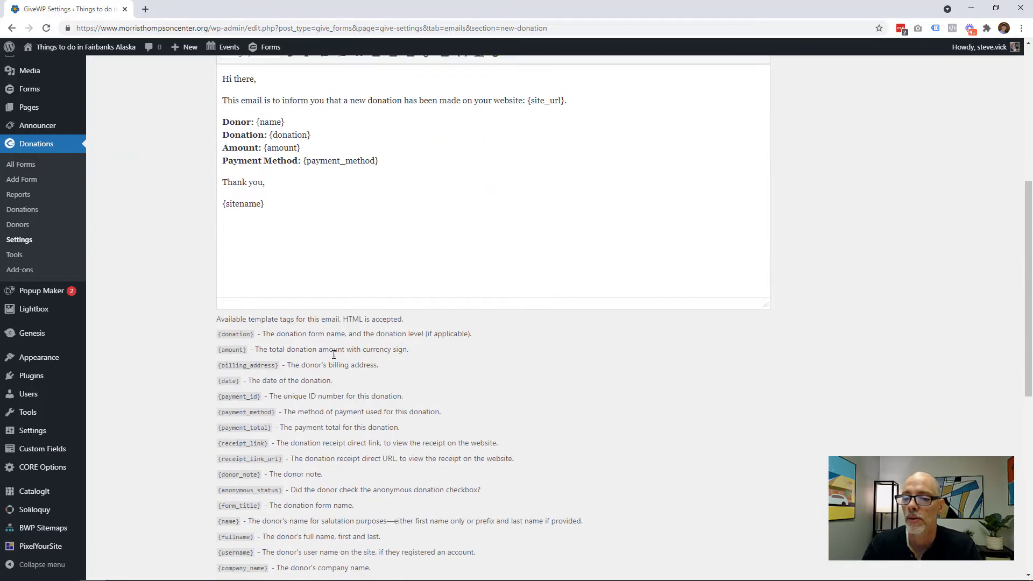
drag(221, 271, 279, 270)
click(219, 290)
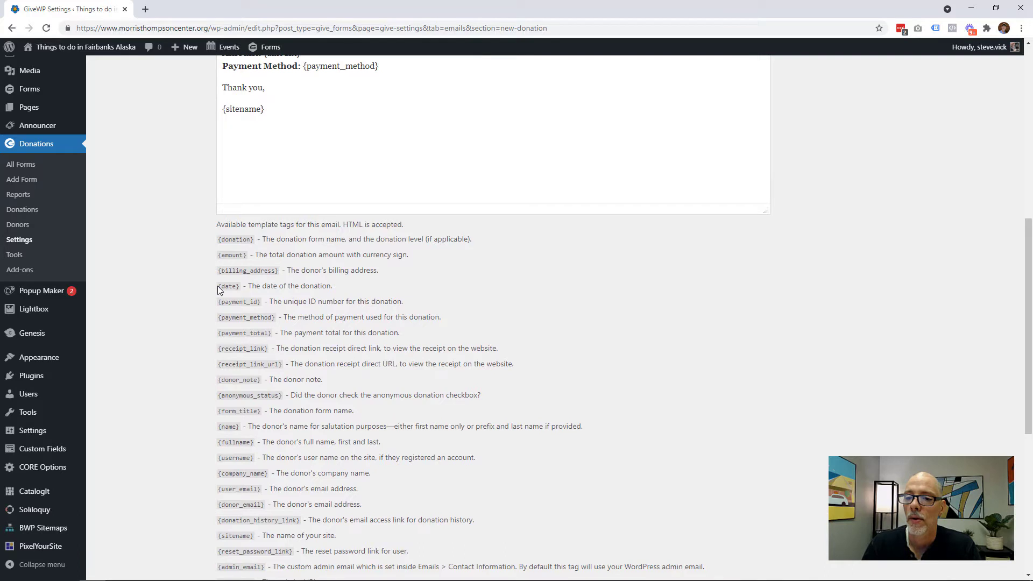
drag(219, 291, 258, 308)
click(221, 299)
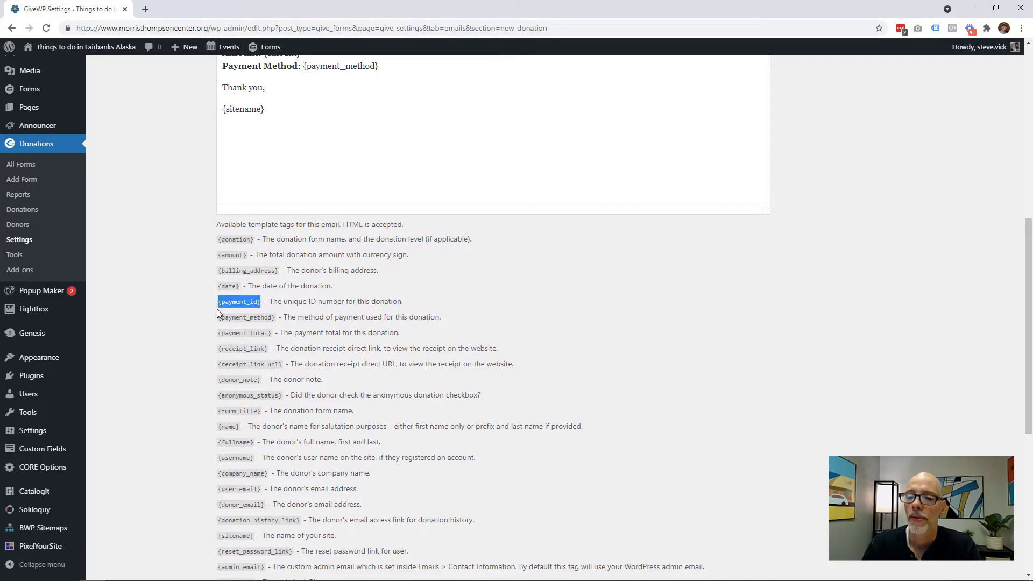
click(269, 332)
scroll(301, 317, up, 4)
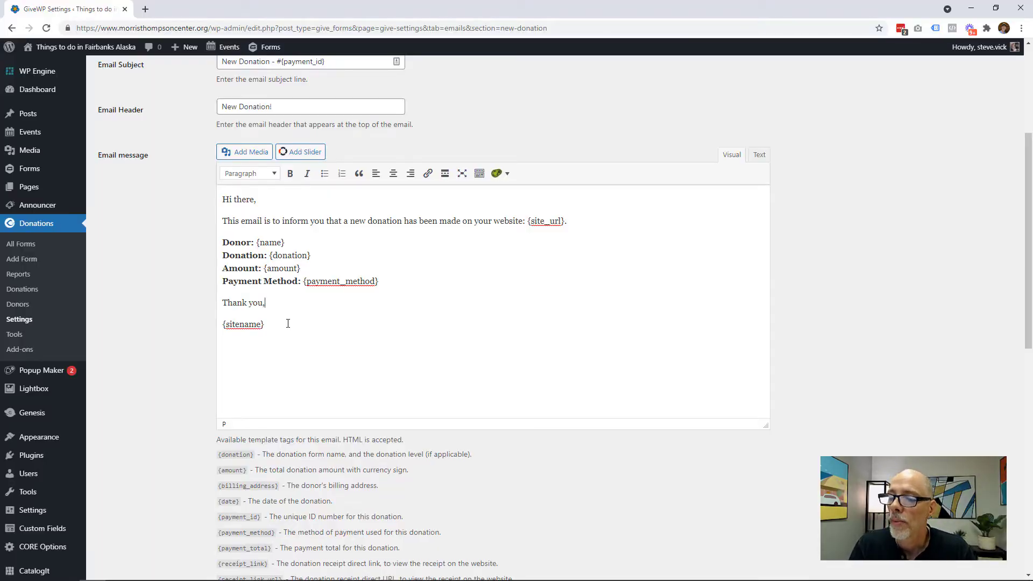
Step: Add a second recipient to the New Donation email and fill in the director's email address
scroll(288, 323, down, 10)
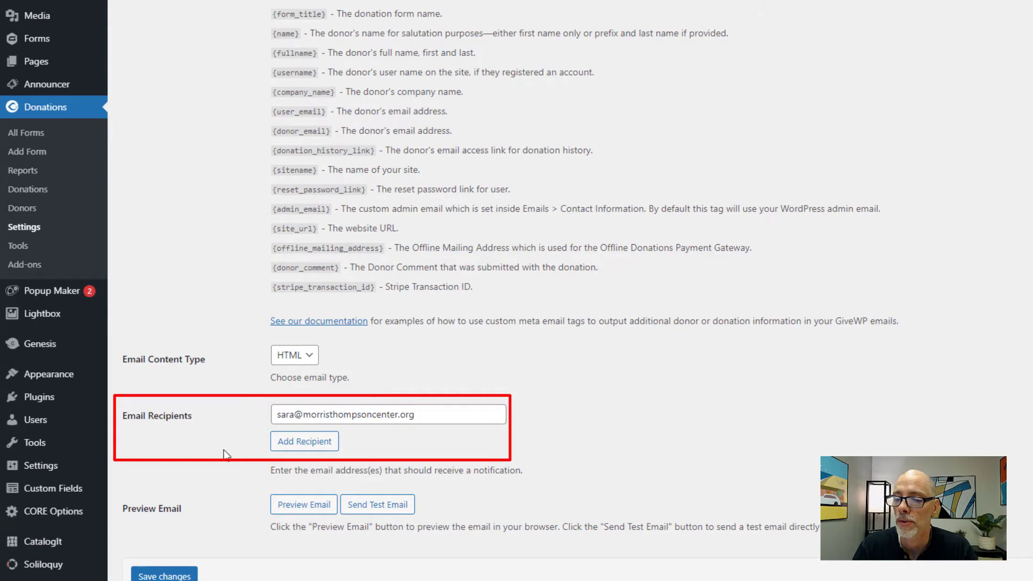
click(301, 445)
click(290, 442)
text(d)
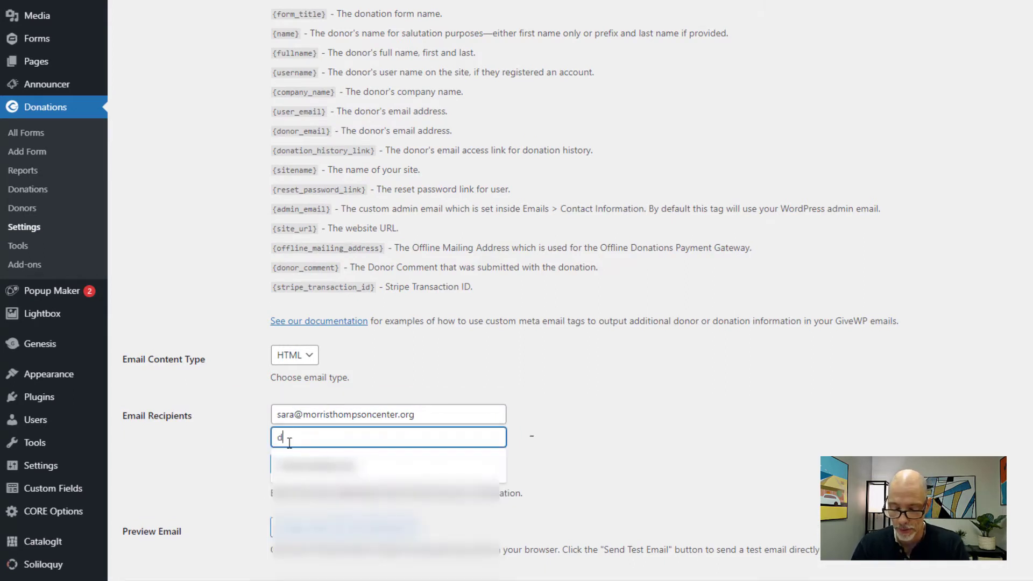
text(irec)
key(Down)
key(Return)
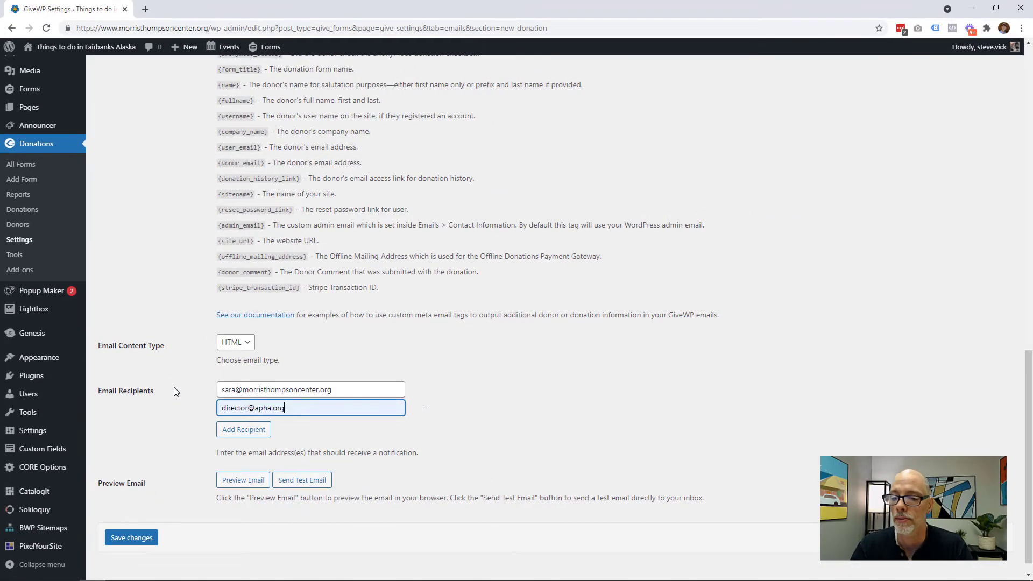
Step: Open the Donation Receipt email from the donor emails list and preview it in the browser
click(174, 386)
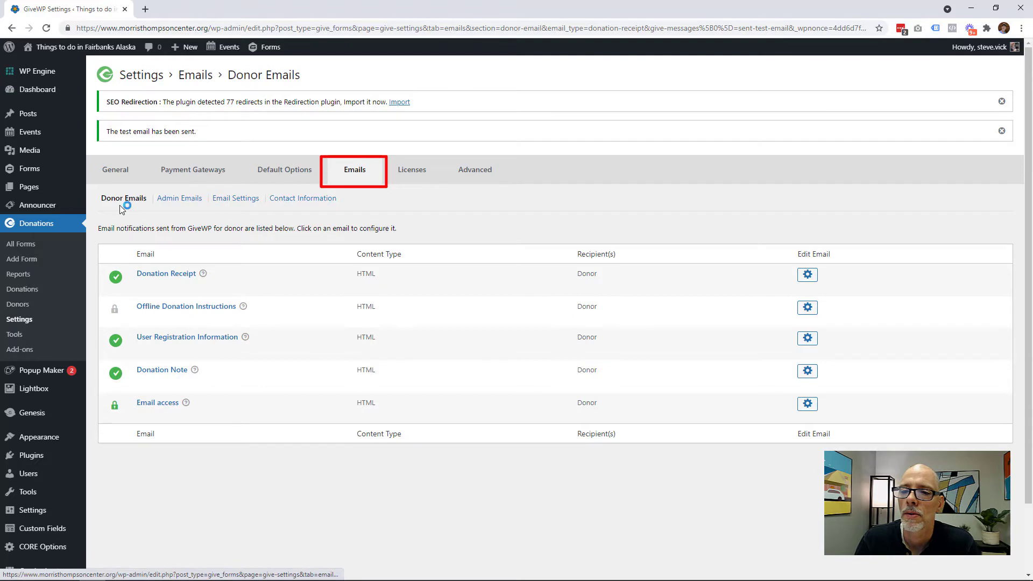
mouse_move(178, 280)
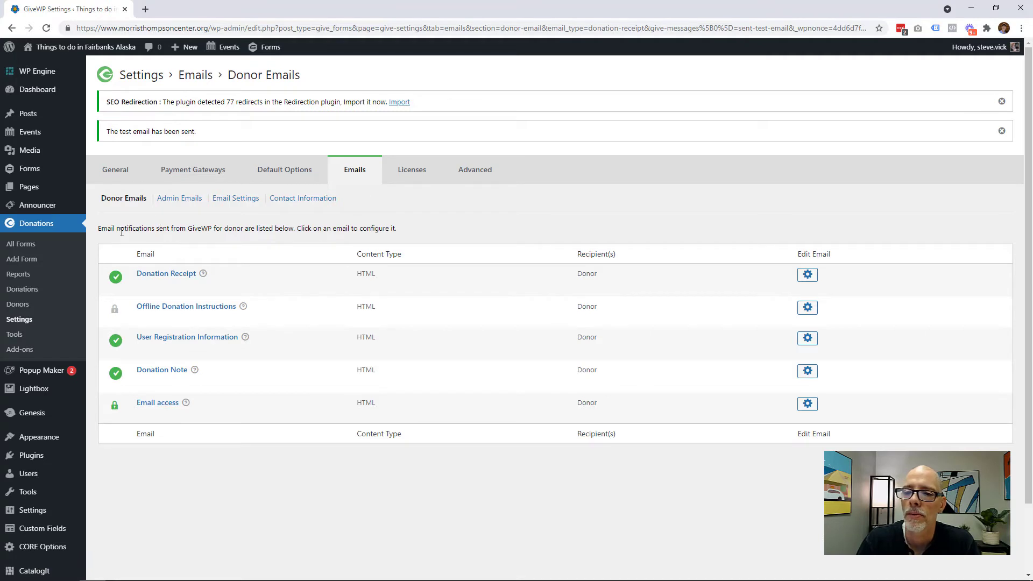
click(142, 285)
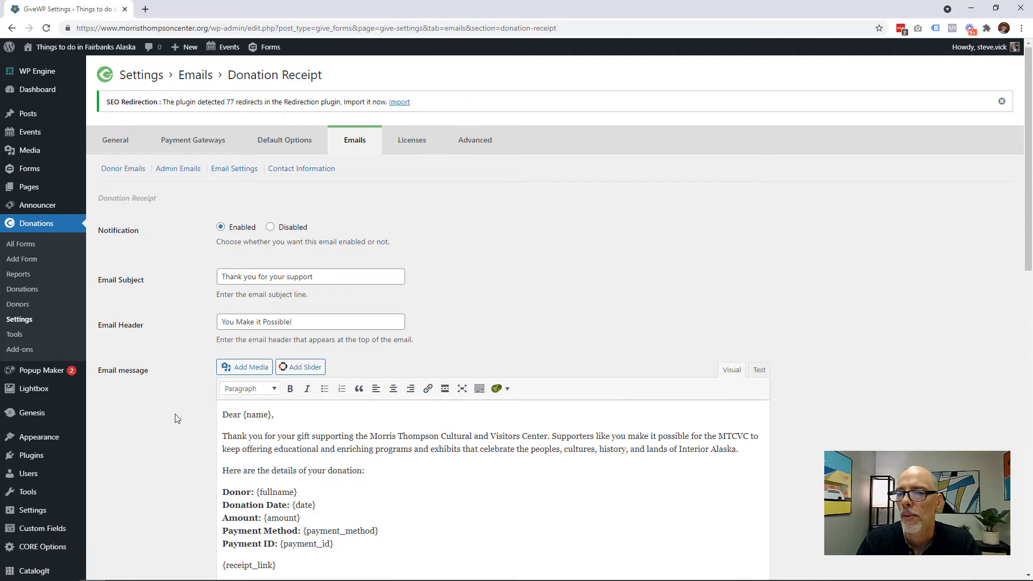
scroll(176, 415, down, 15)
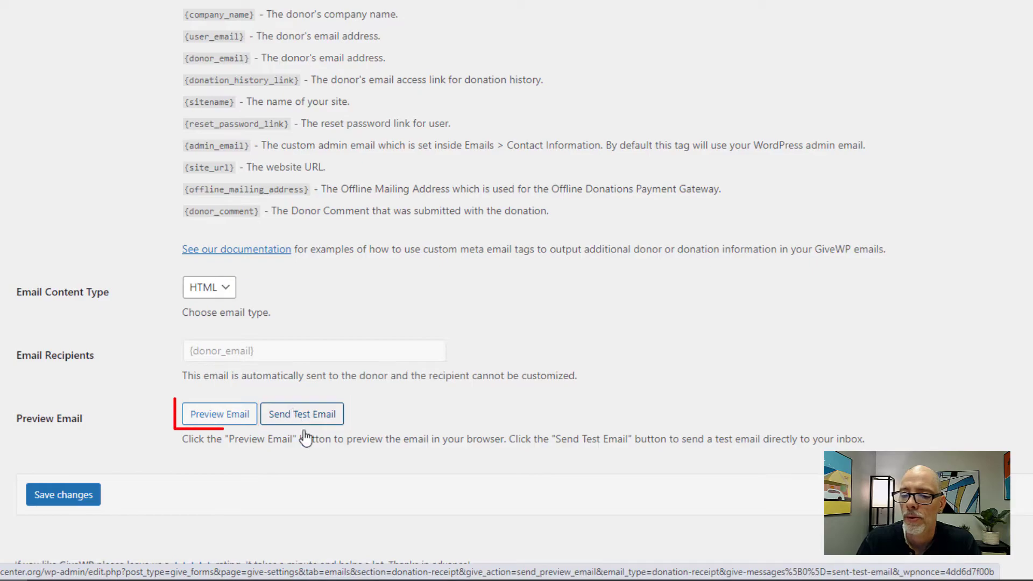
click(212, 415)
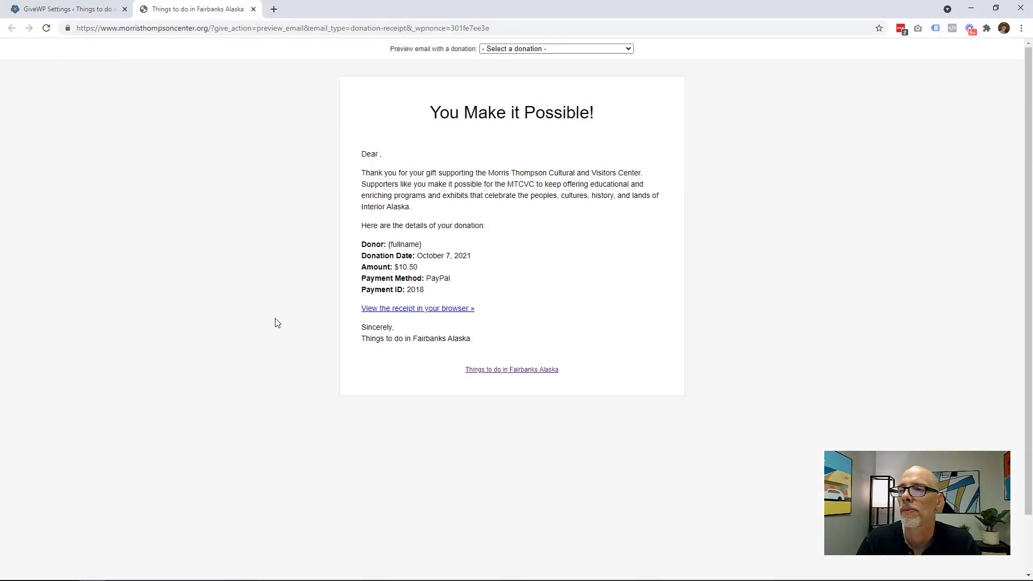
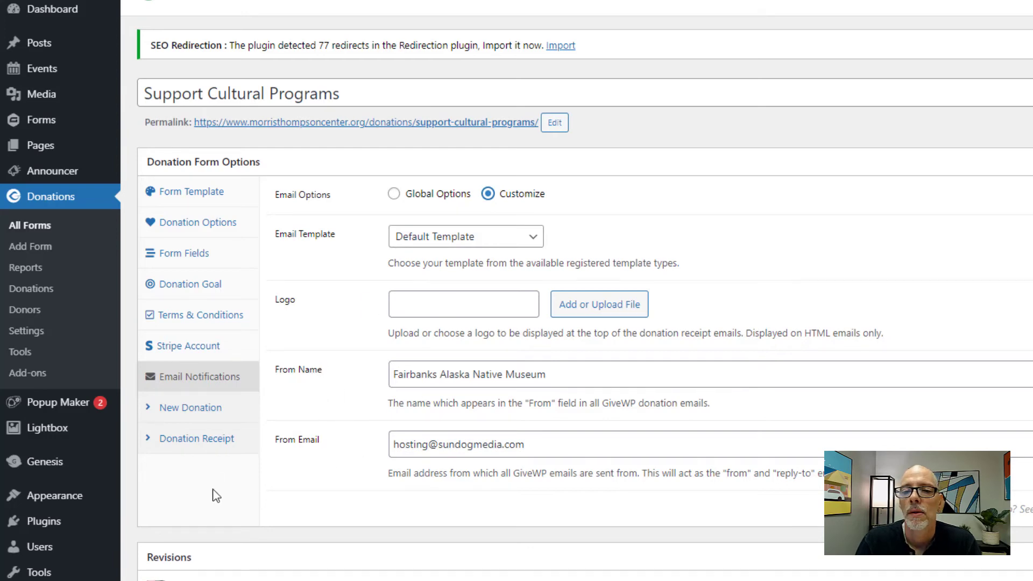
Step: Set the Support Cultural Programs form's New Donation notification to Customize, review its message and template tags, and open the form's Donation Receipt notification
click(187, 413)
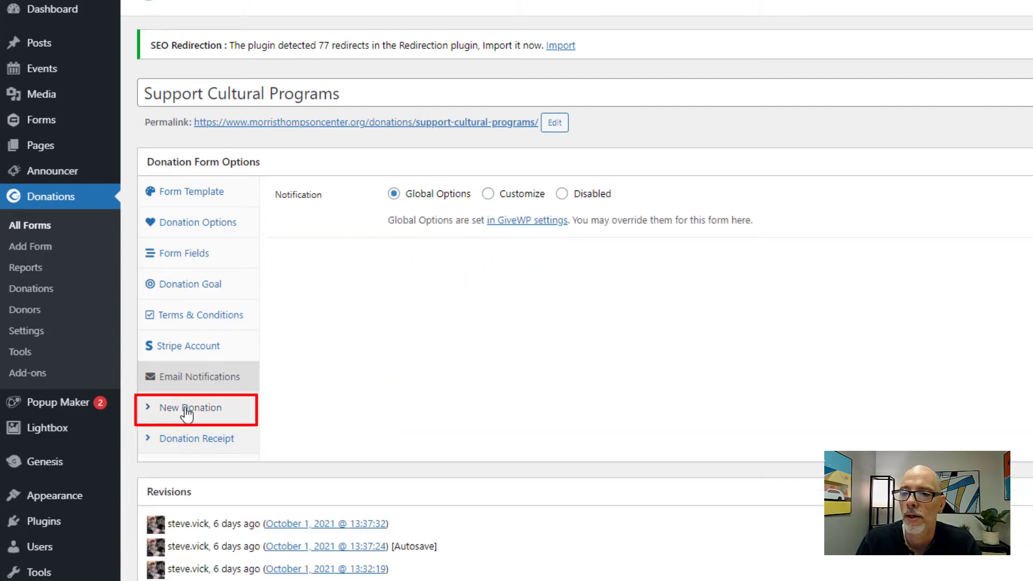
click(489, 194)
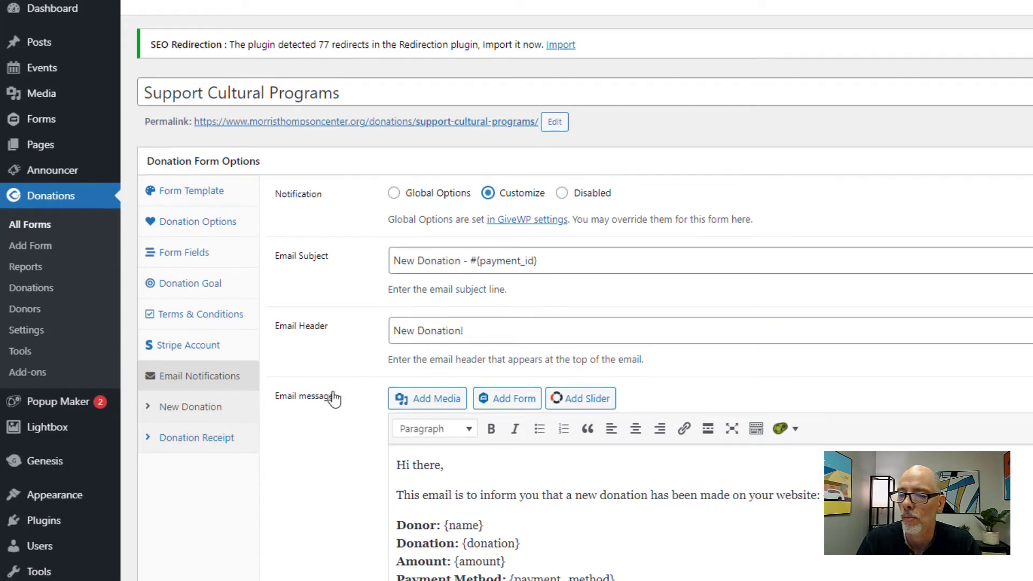
scroll(333, 398, down, 4)
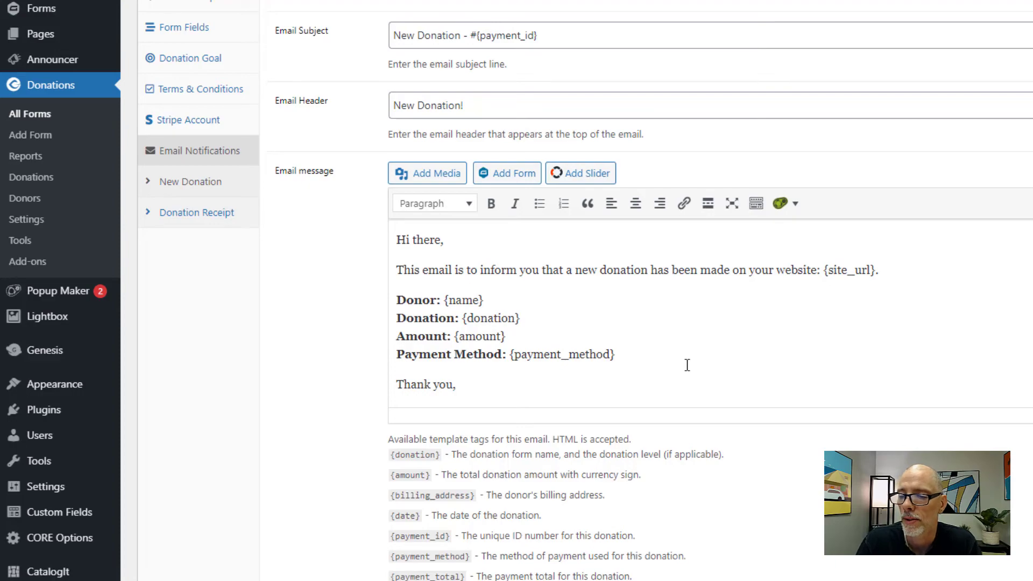
scroll(687, 365, down, 1)
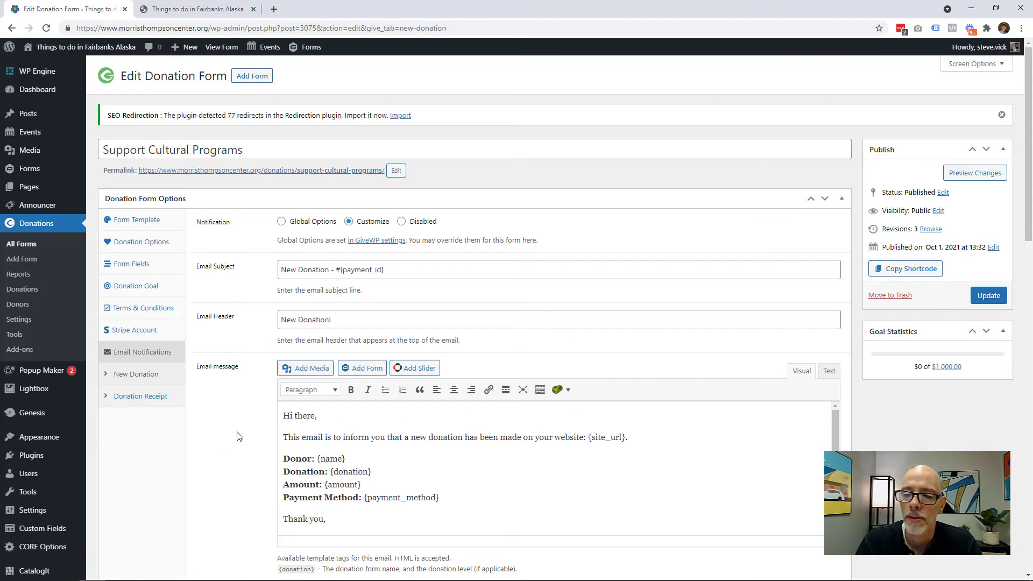
click(135, 400)
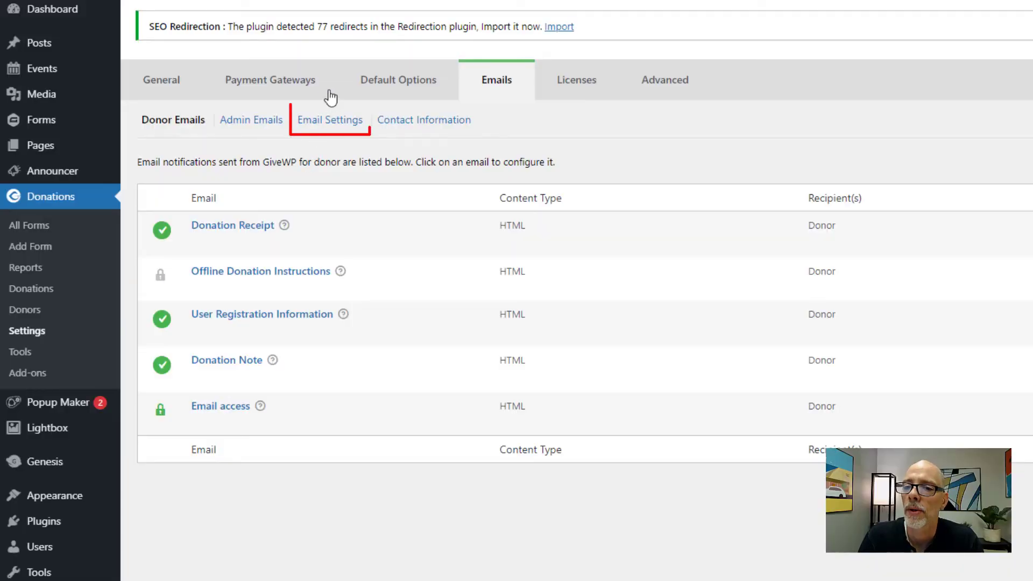
Step: Open the global email settings and check the email template choices, leaving Default Template selected
click(343, 121)
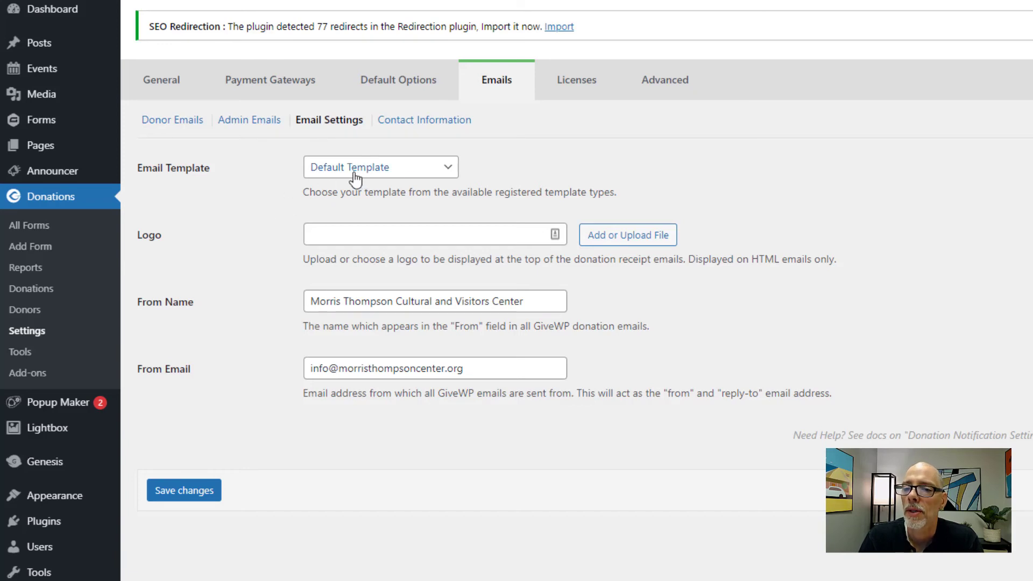
click(392, 172)
click(392, 173)
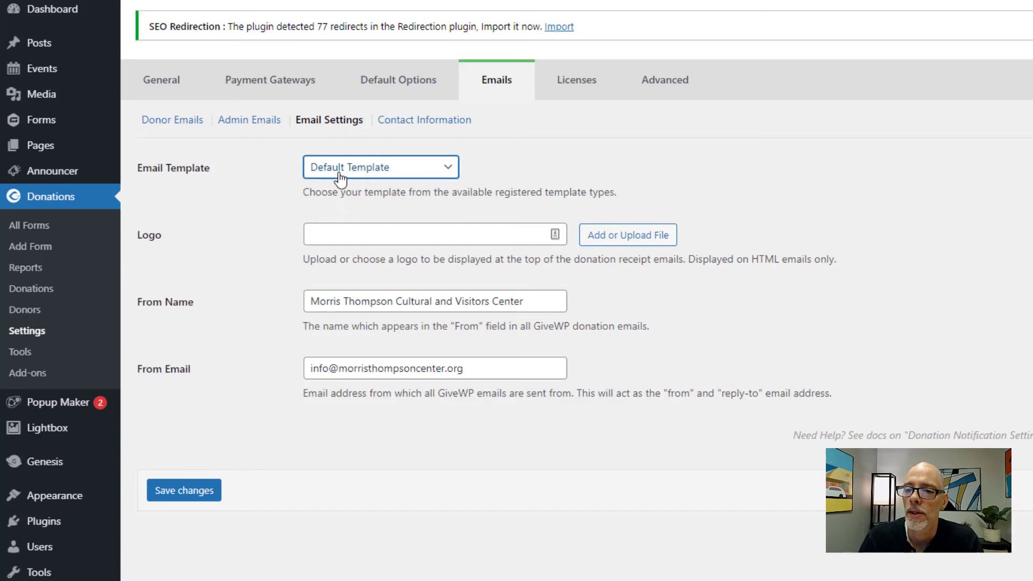
click(191, 269)
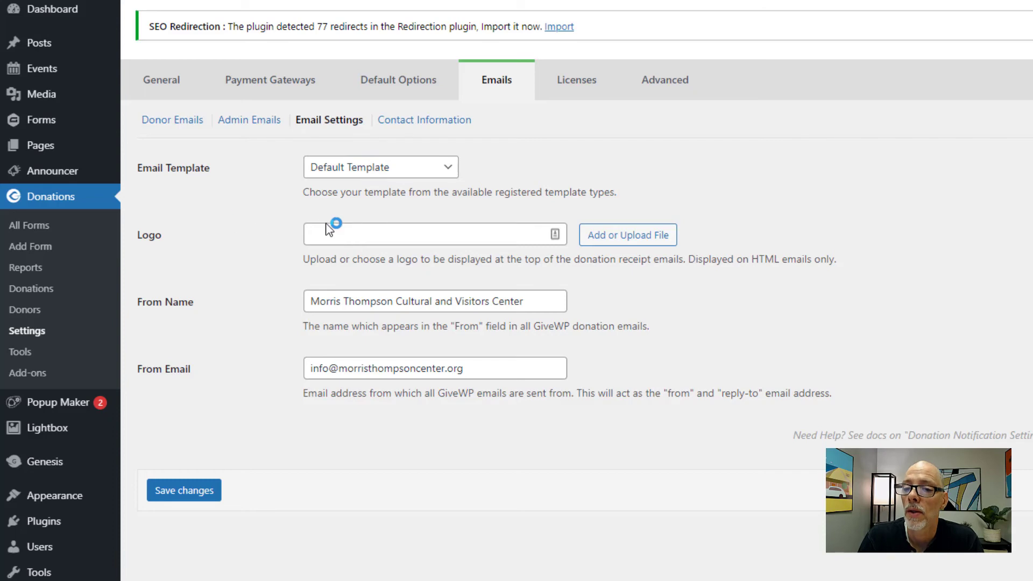
Step: Browse the media library and the file upload option for an email logo, and close the chooser without picking a file
click(648, 240)
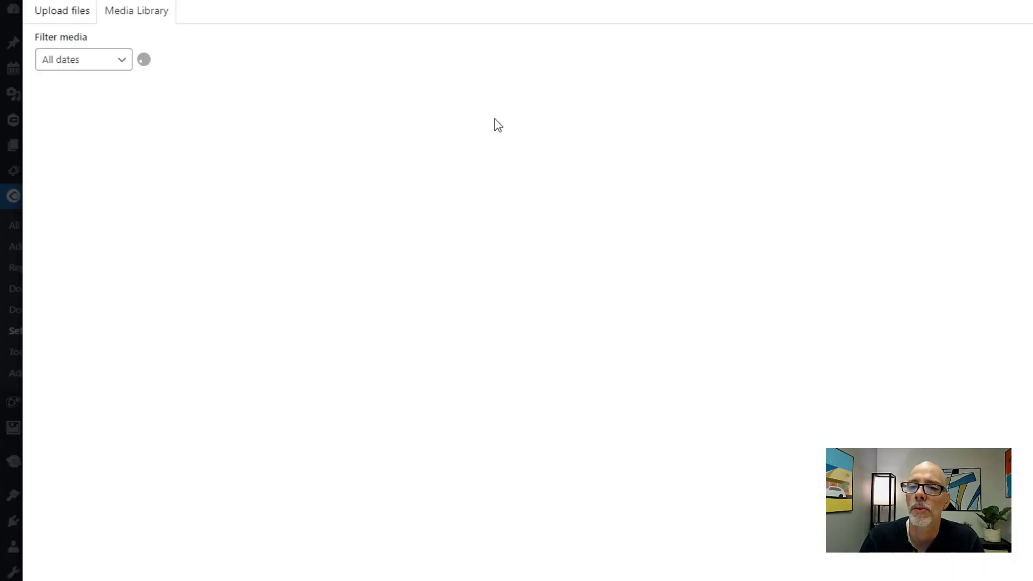
scroll(500, 281, down, 8)
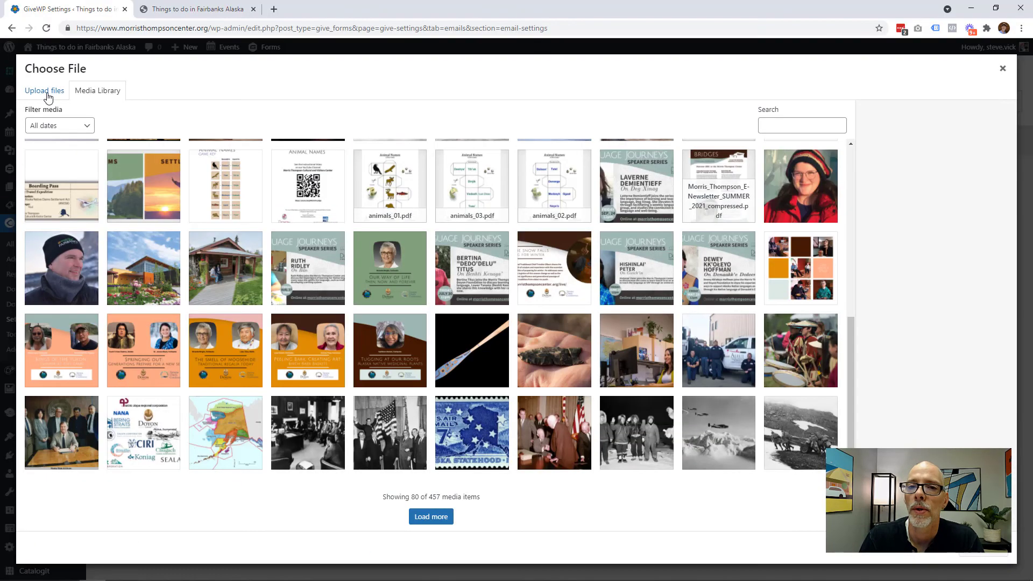
click(63, 14)
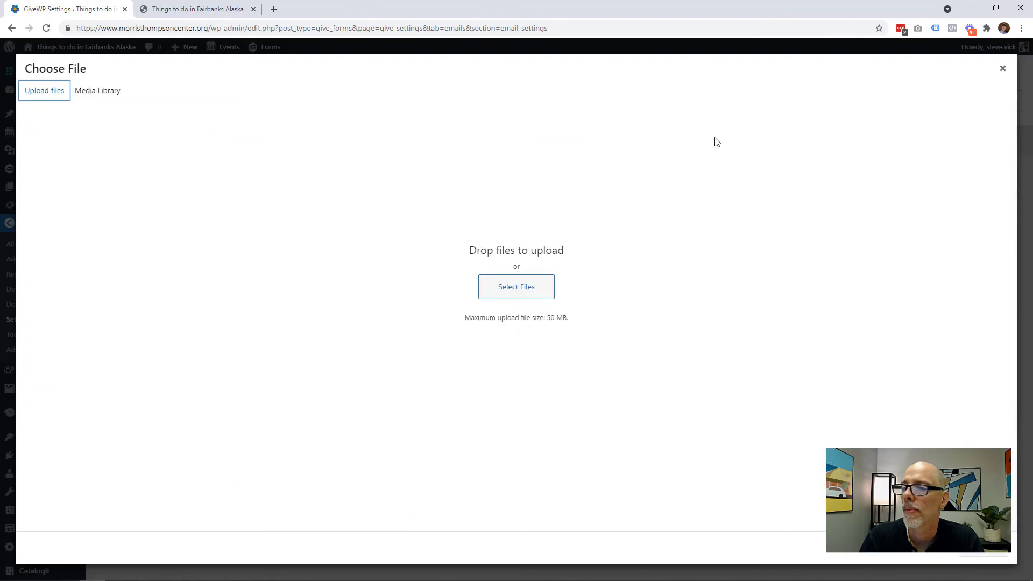
key(Escape)
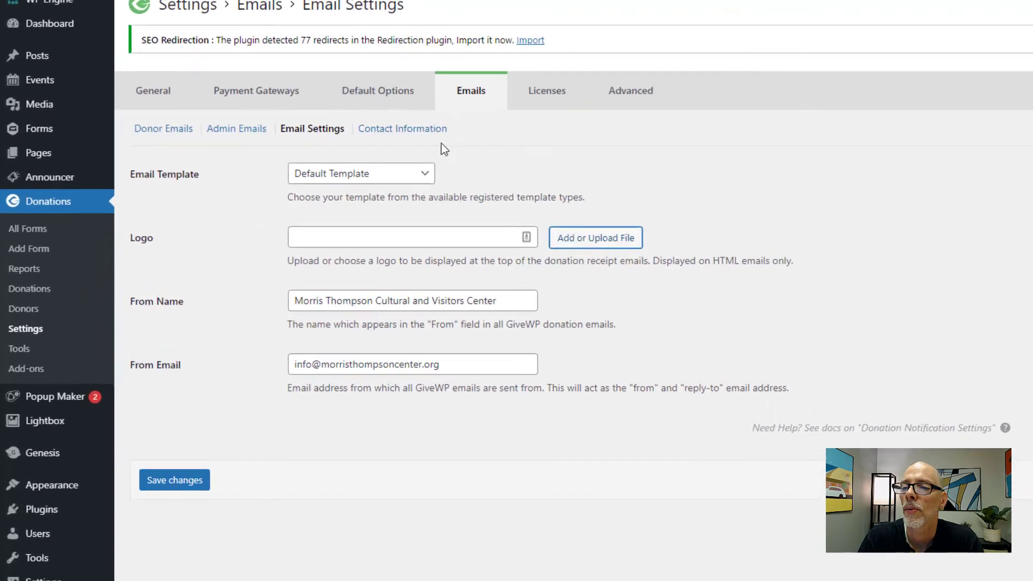
Step: Open the email contact information settings and review the admin email address and offline mailing address
click(418, 123)
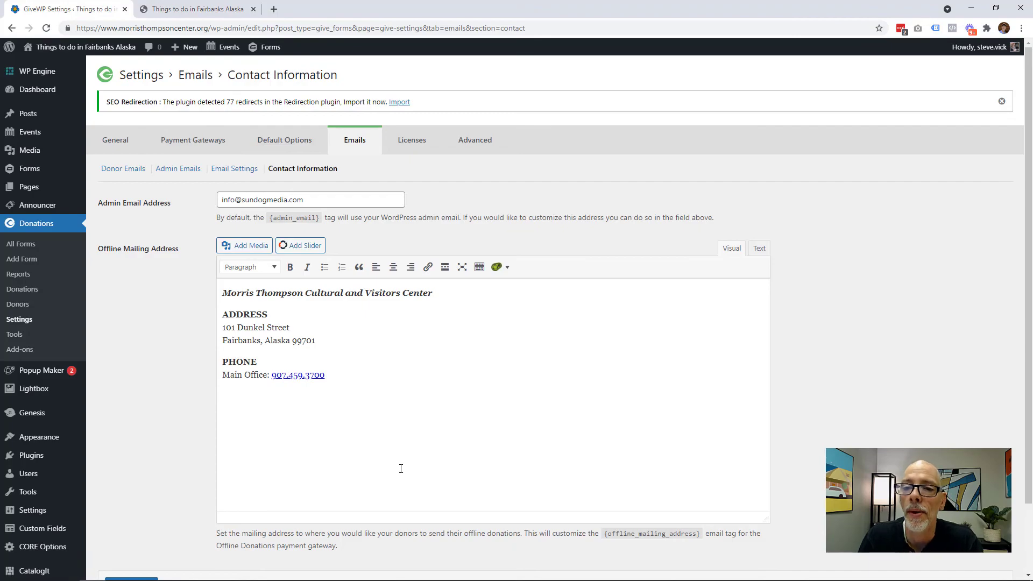
scroll(400, 469, down, 2)
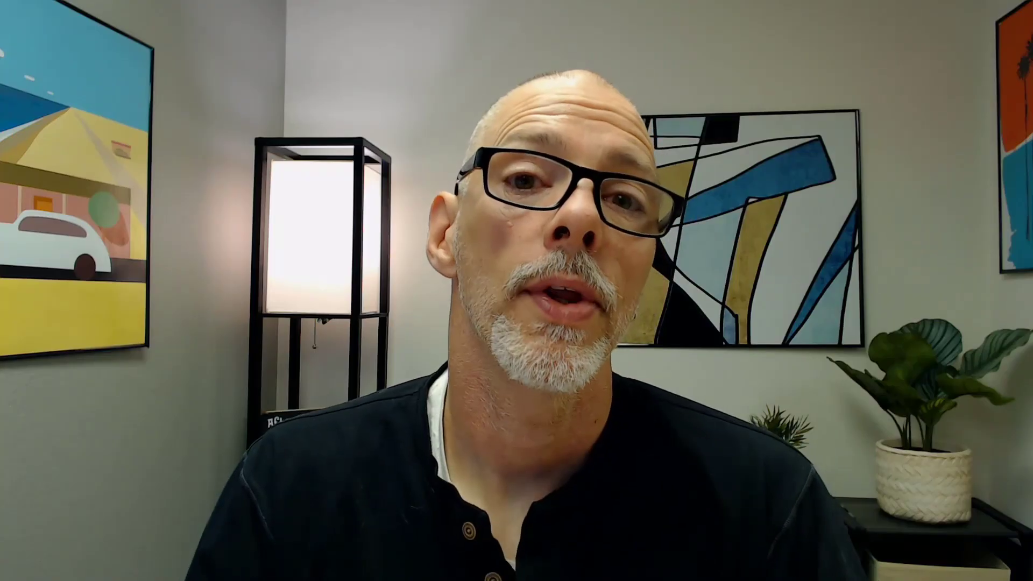